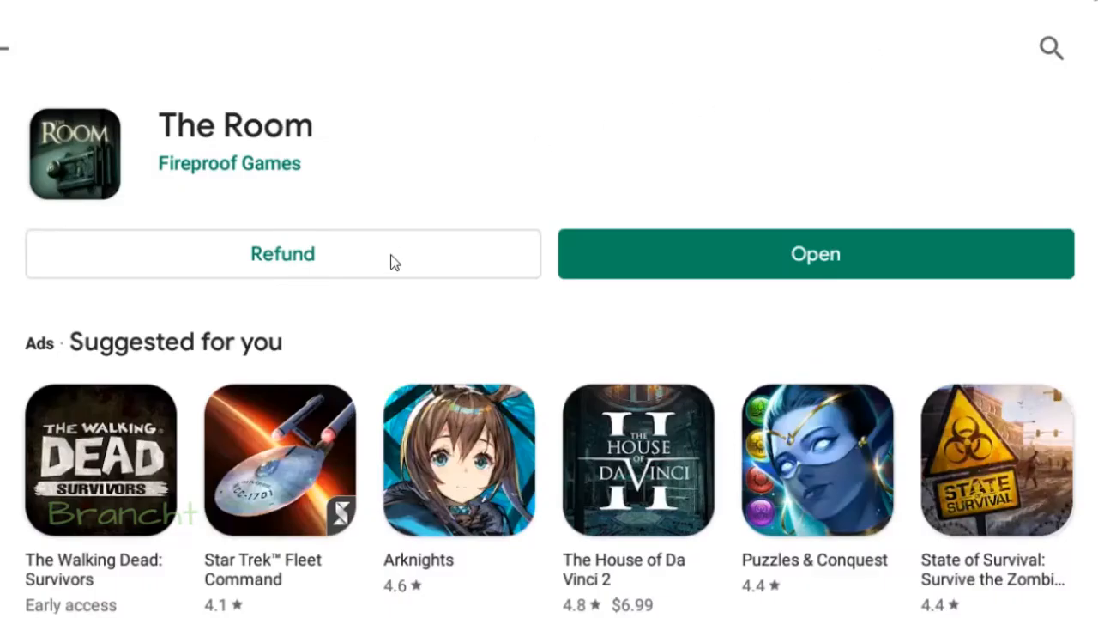
Refund The Room and confirm that the game will be uninstalled
left_click(306, 262)
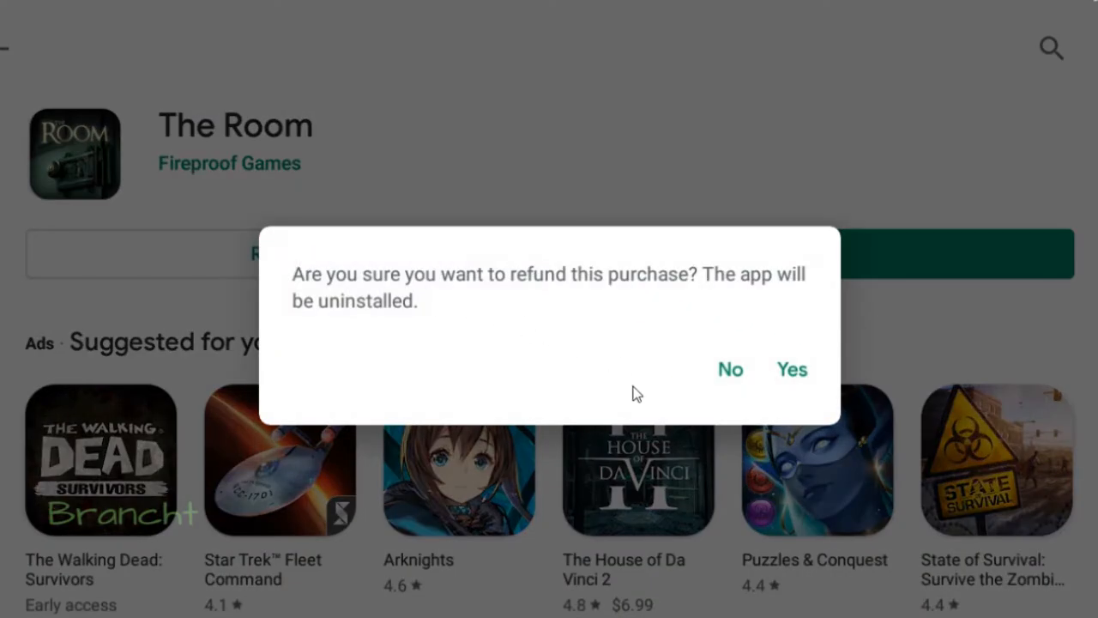
left_click(792, 369)
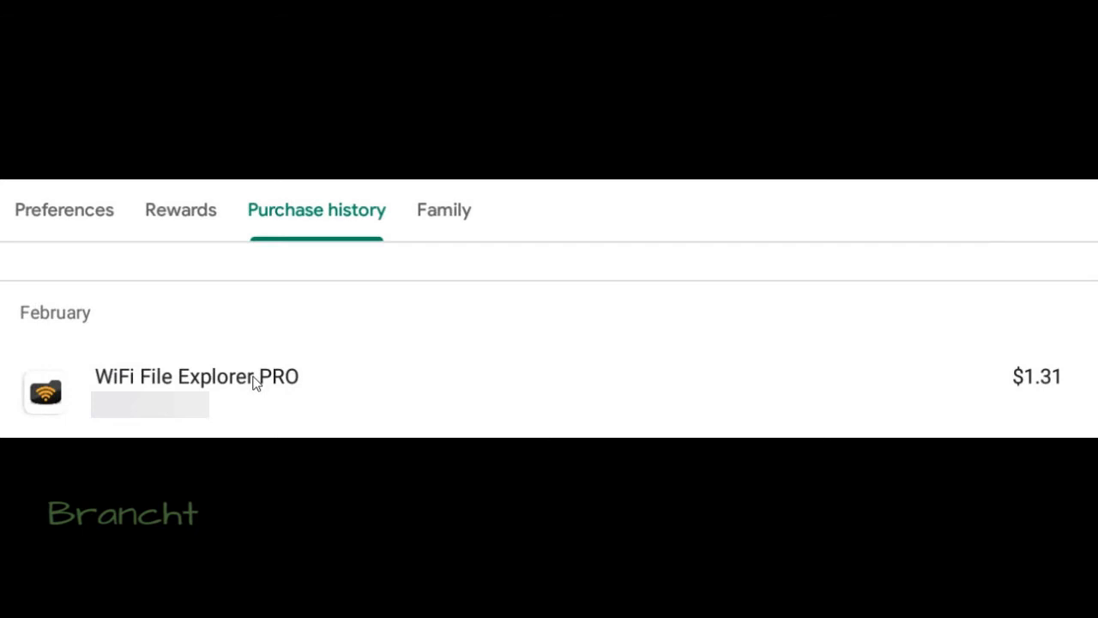
Expand the WiFi File Explorer PRO purchase to reveal its REFUND and VIEW options
left_click(255, 383)
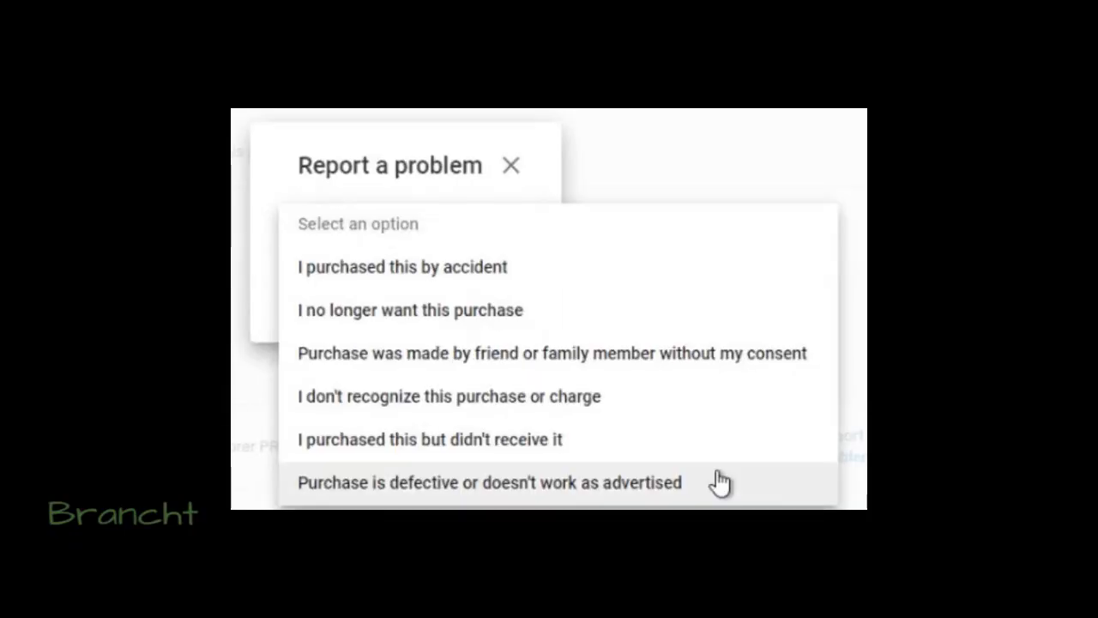
Report the WiFi File Explorer PRO order as 'Purchase is defective or doesn't work as advertised'
left_click(724, 482)
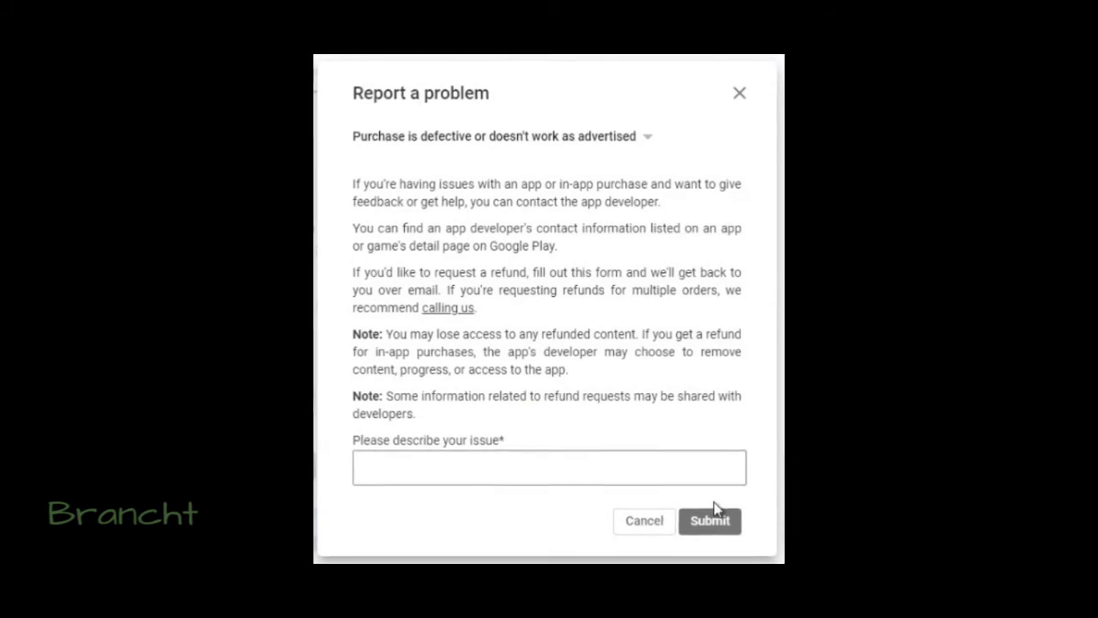